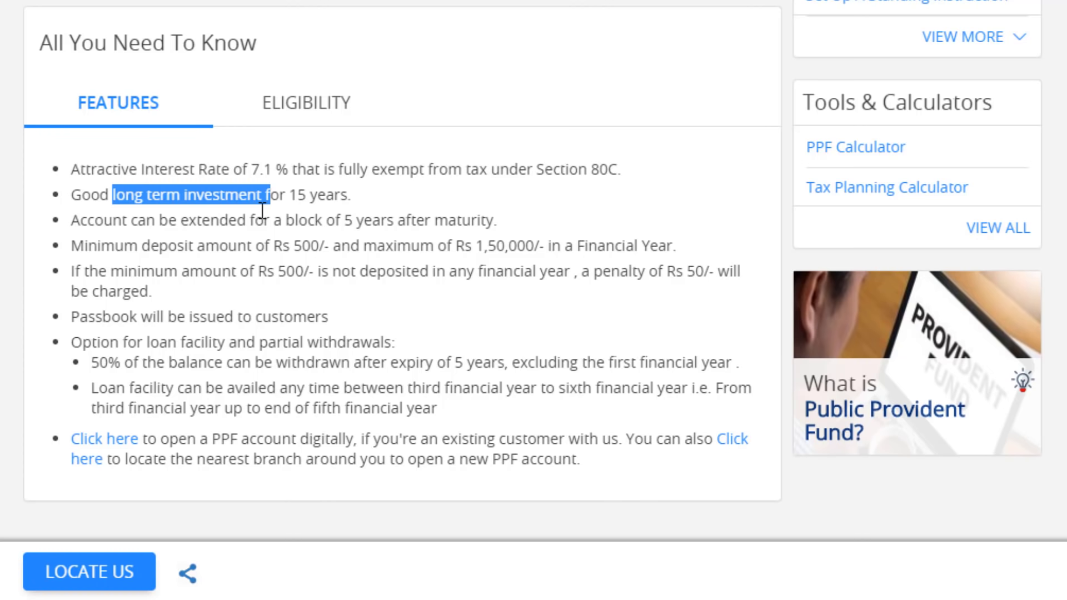
- Read the PPF account features, including the deposit limits and the partial withdrawal rule
left_click(266, 293)
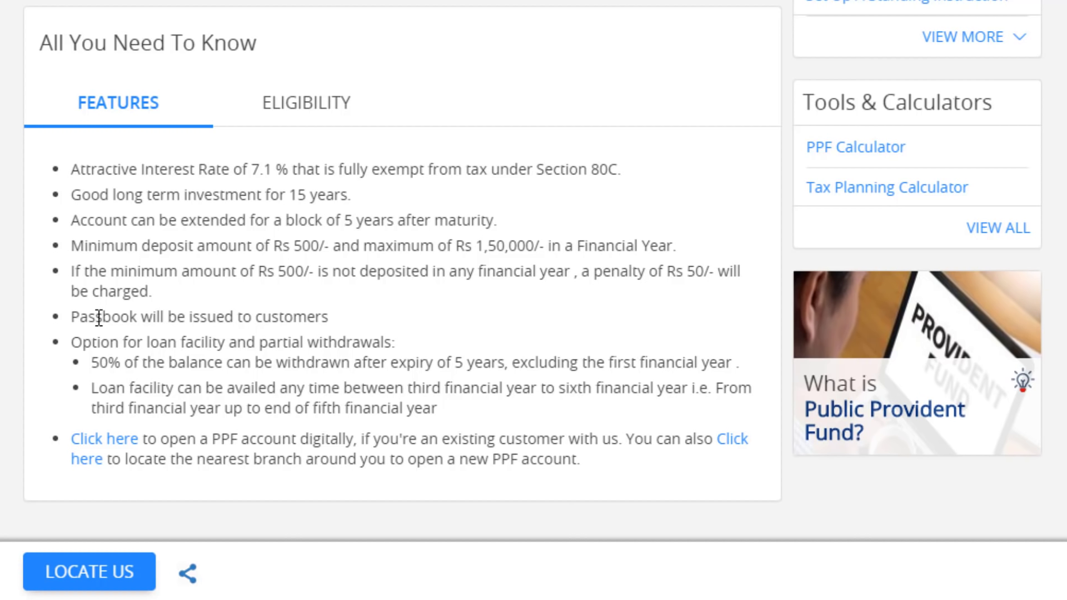
left_click_drag(92, 362, 125, 366)
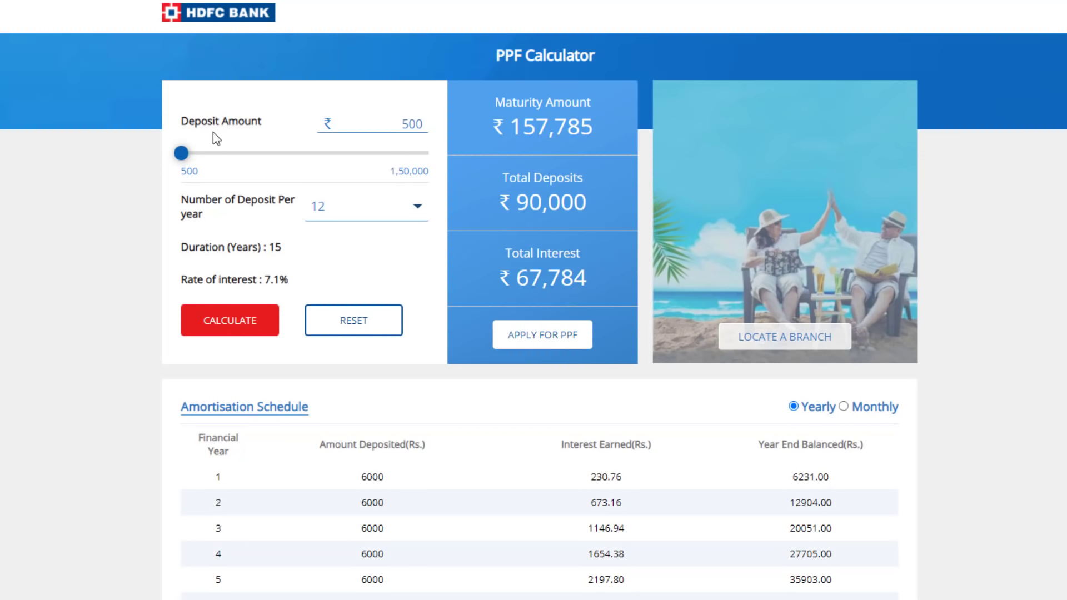
- Calculate the PPF maturity for a deposit amount of 150000 with 1 deposit per year
left_click_drag(178, 158, 440, 156)
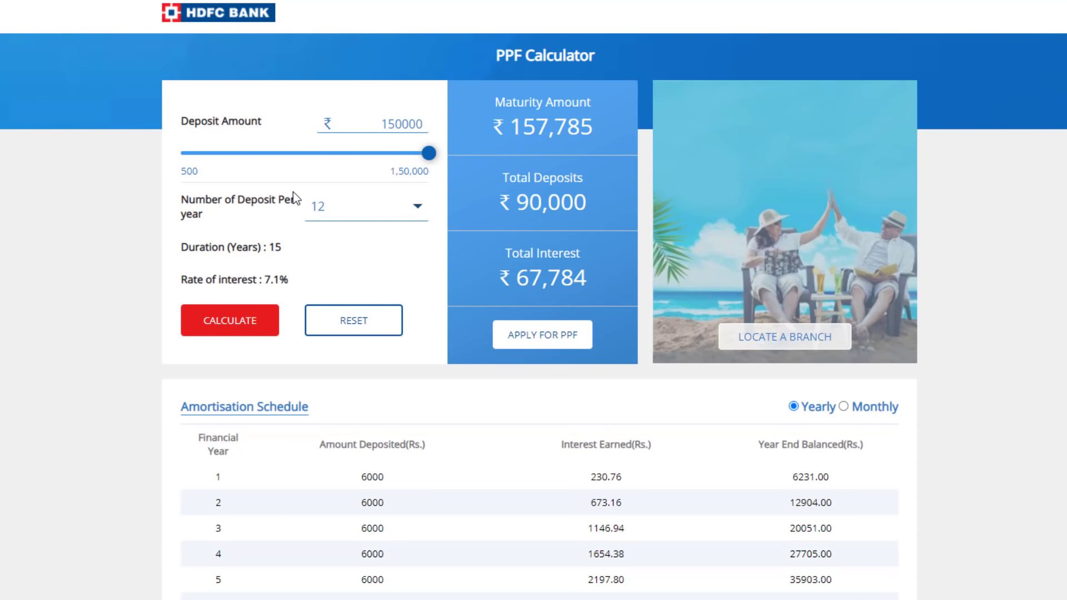
left_click(369, 214)
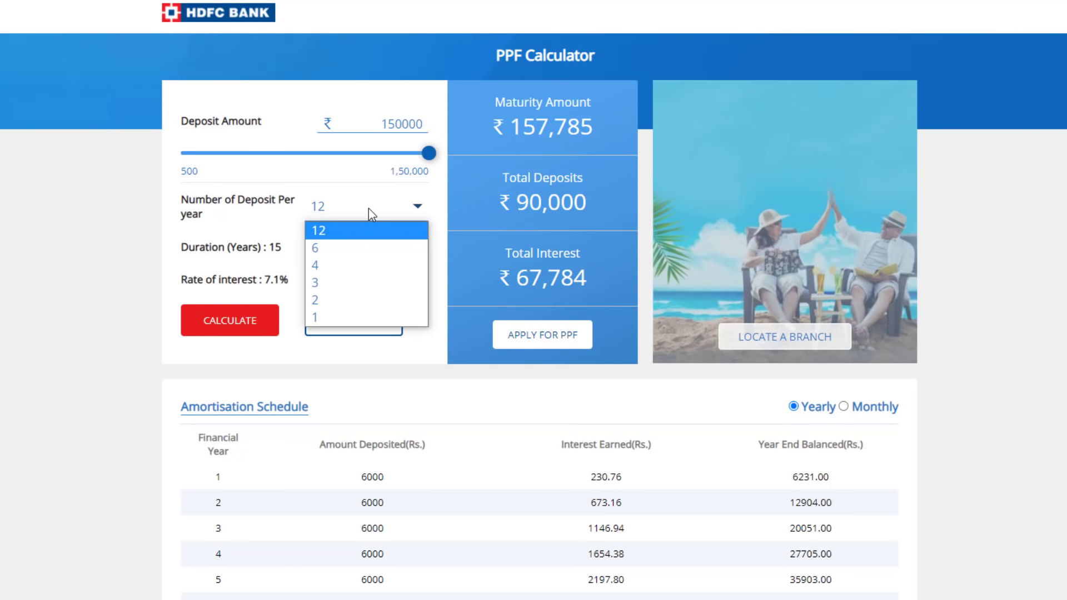
left_click(348, 318)
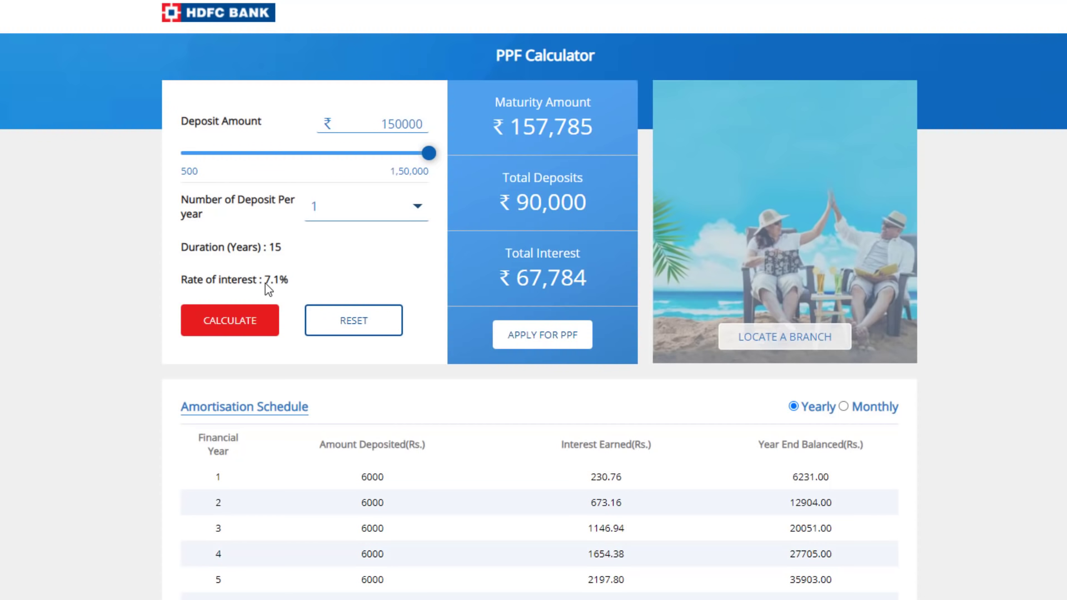
left_click(234, 314)
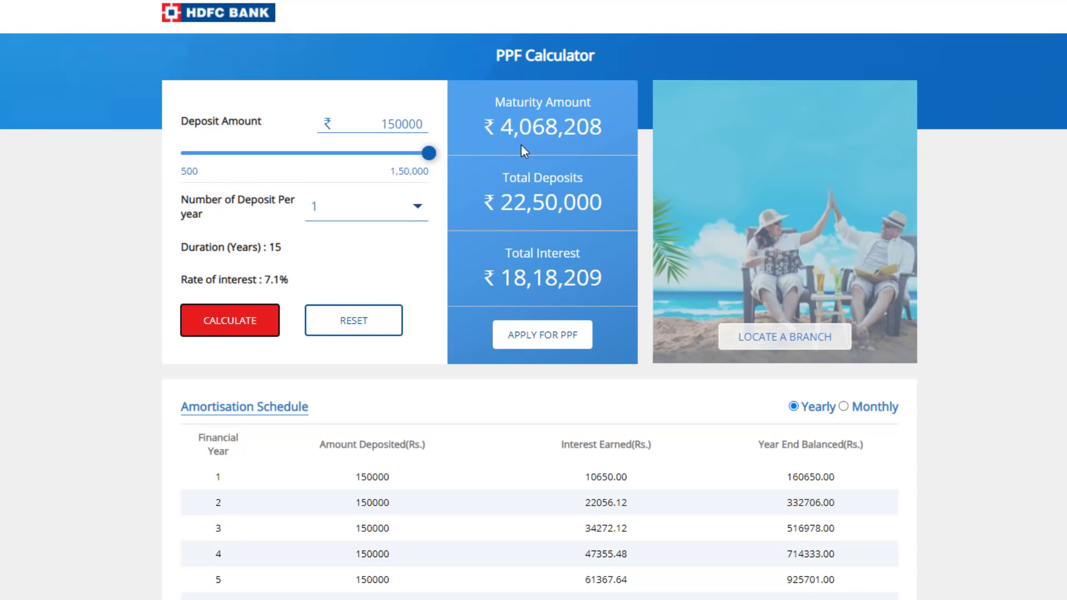
- Review the yearly amortisation schedule and calculate the PPF extension with the extension type Without Deposits
scroll(410, 395, "down", 4)
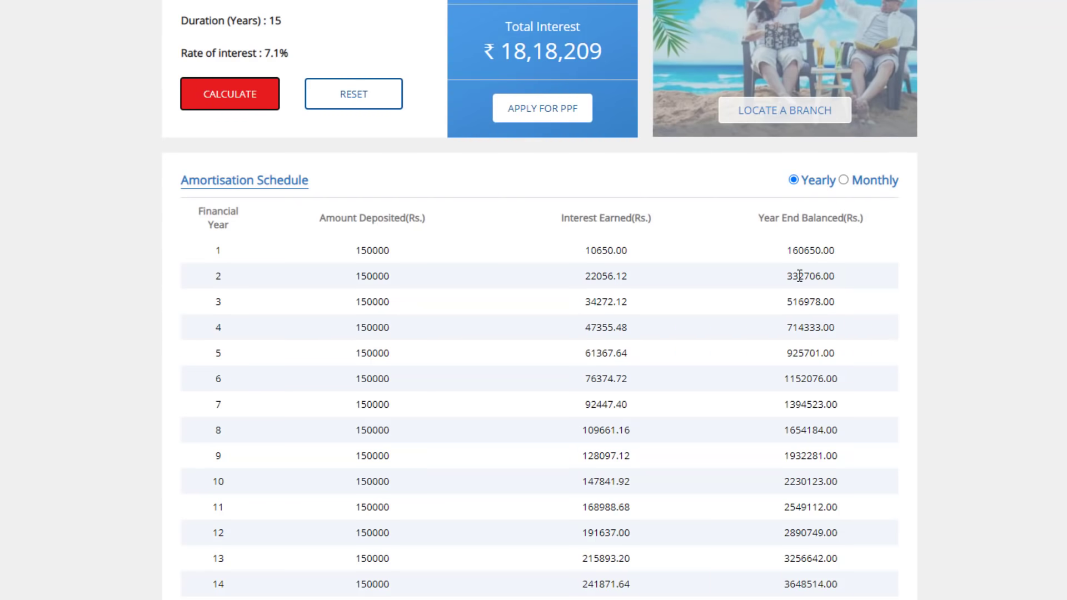
scroll(808, 400, "down", 8)
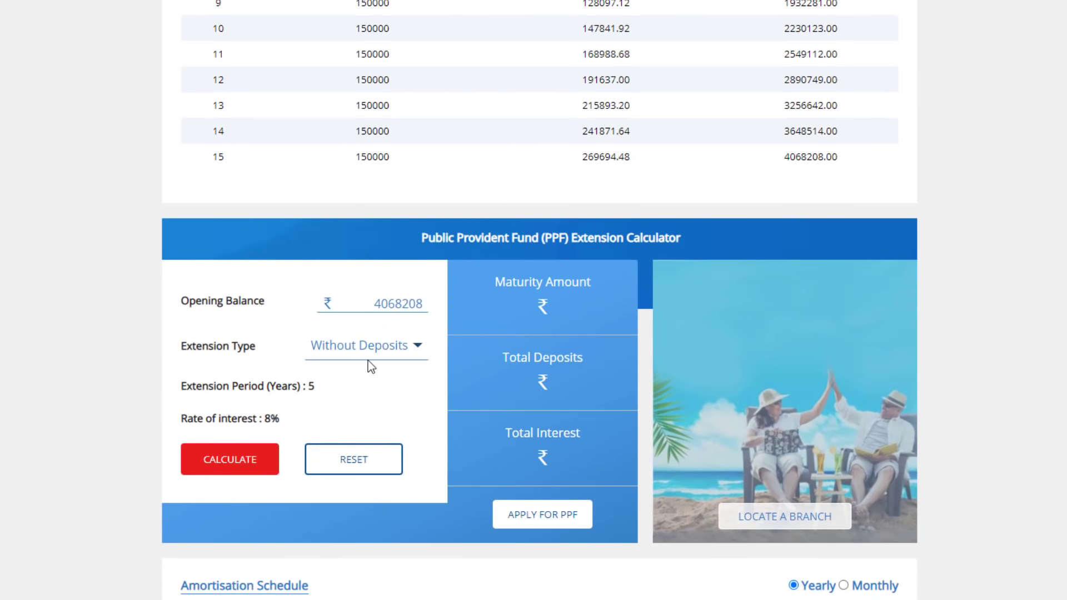
left_click(340, 346)
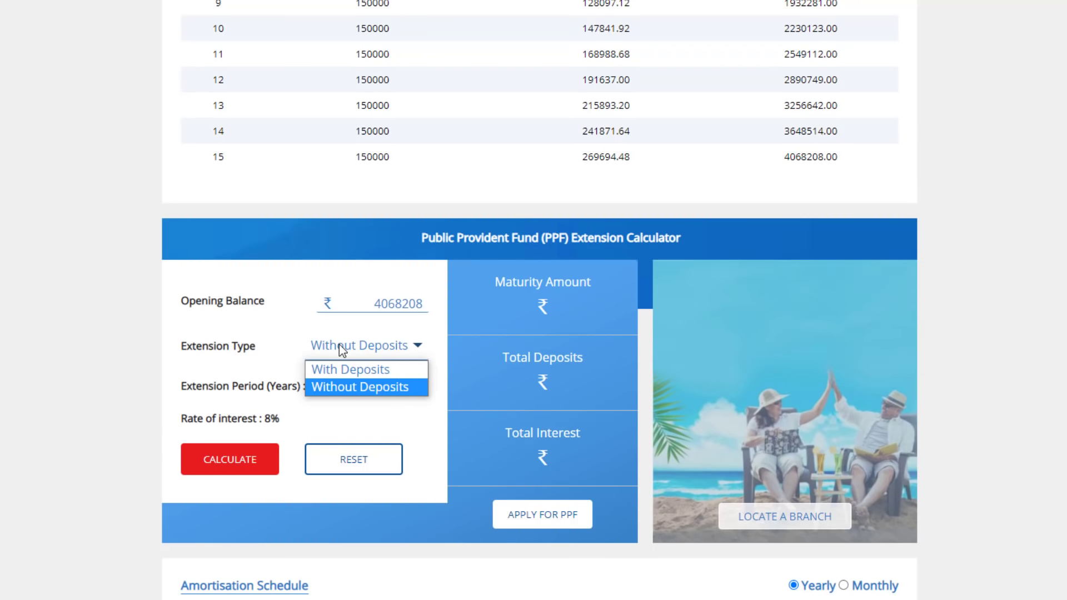
left_click(344, 389)
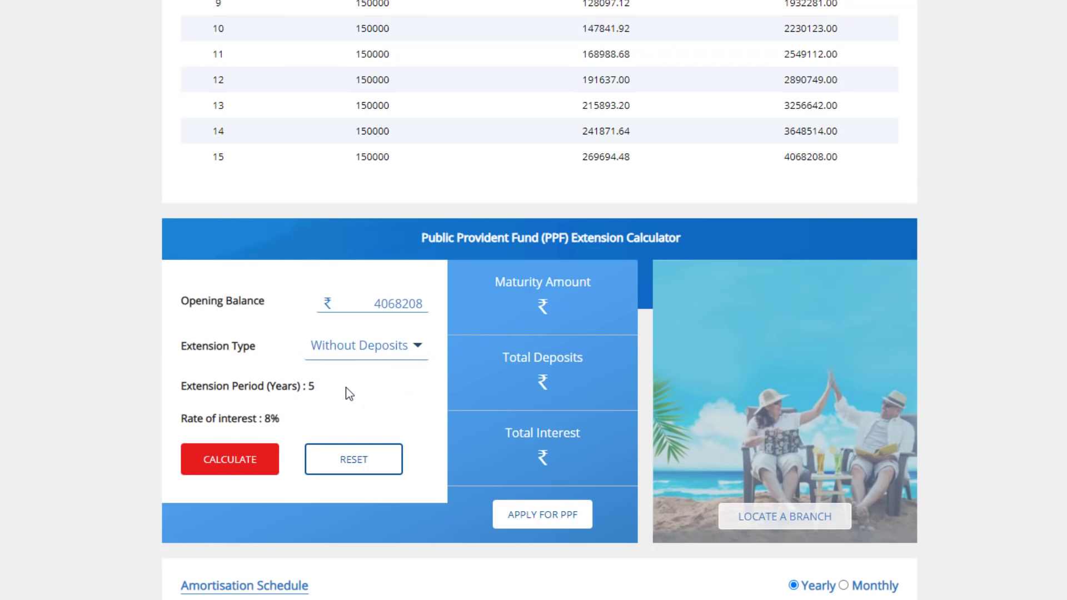
left_click(252, 455)
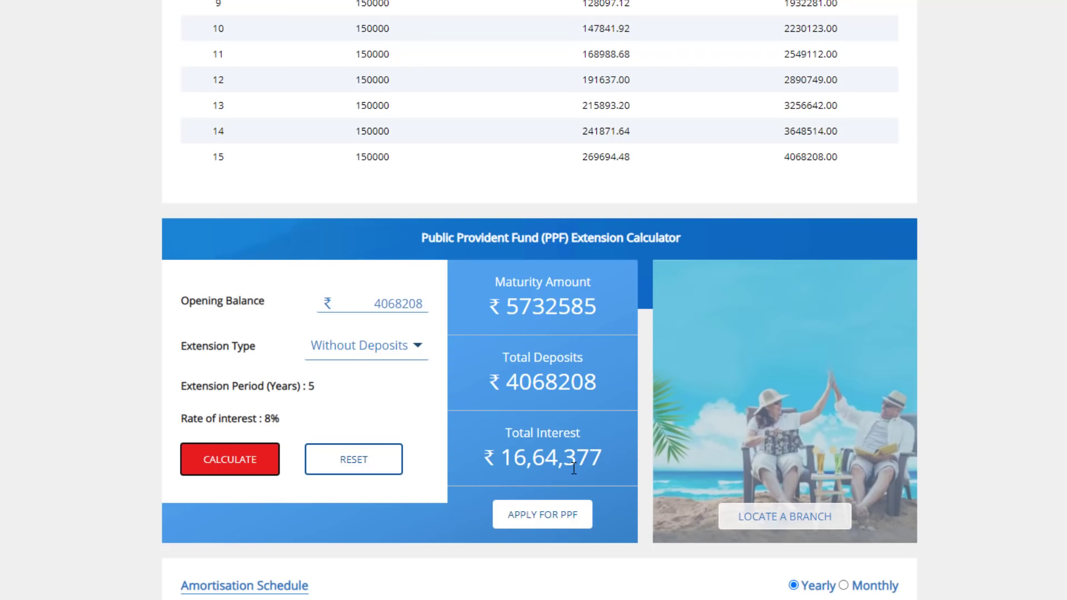
scroll(574, 468, "up", 12)
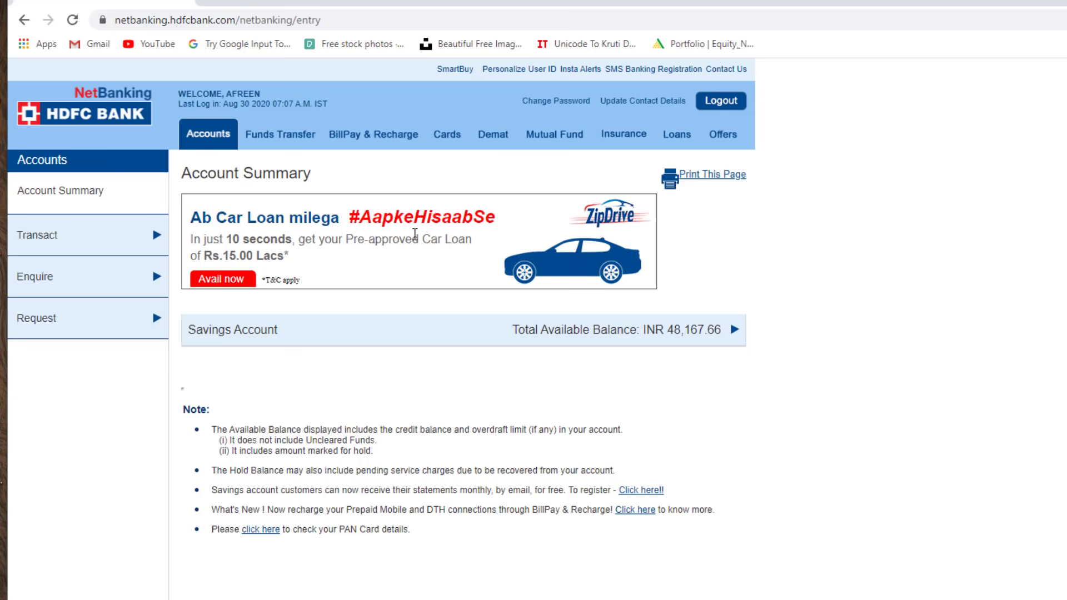
- In HDFC NetBanking, open the Public Provident Fund account application from the offers
left_click(283, 138)
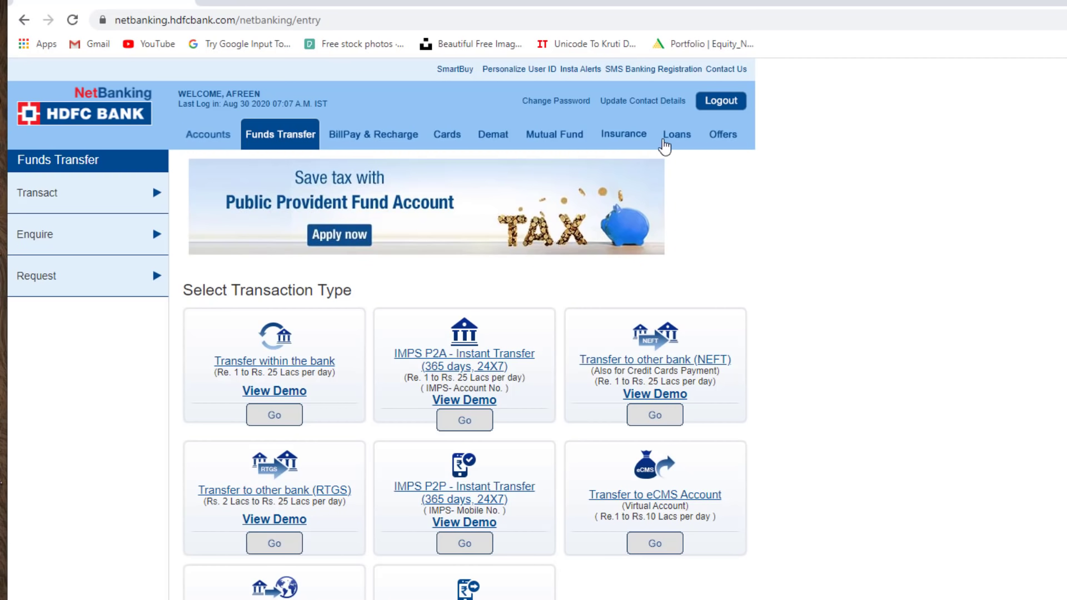
left_click(711, 142)
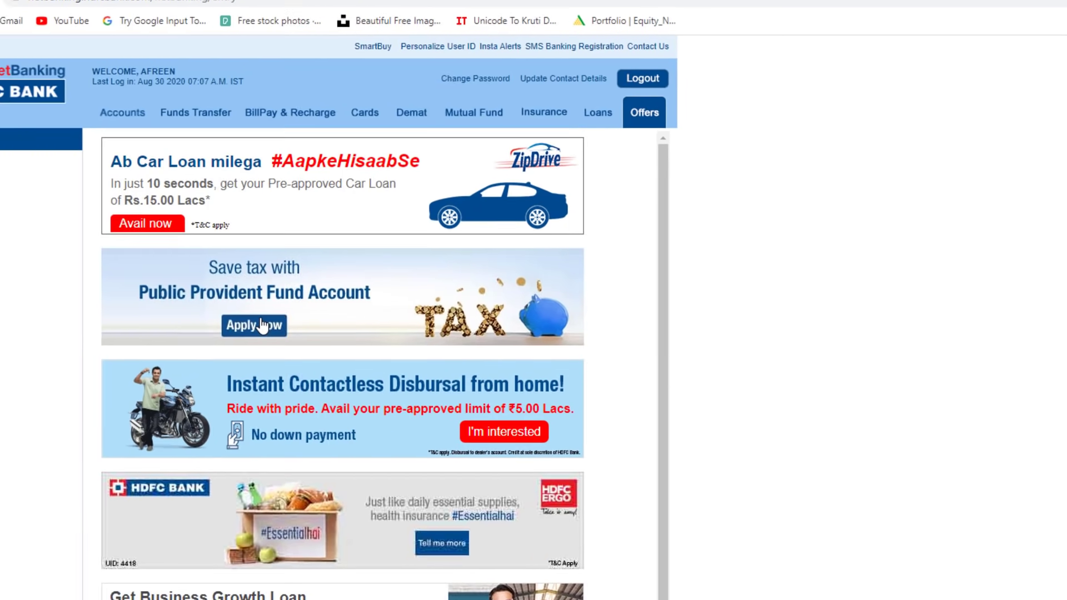
left_click(338, 344)
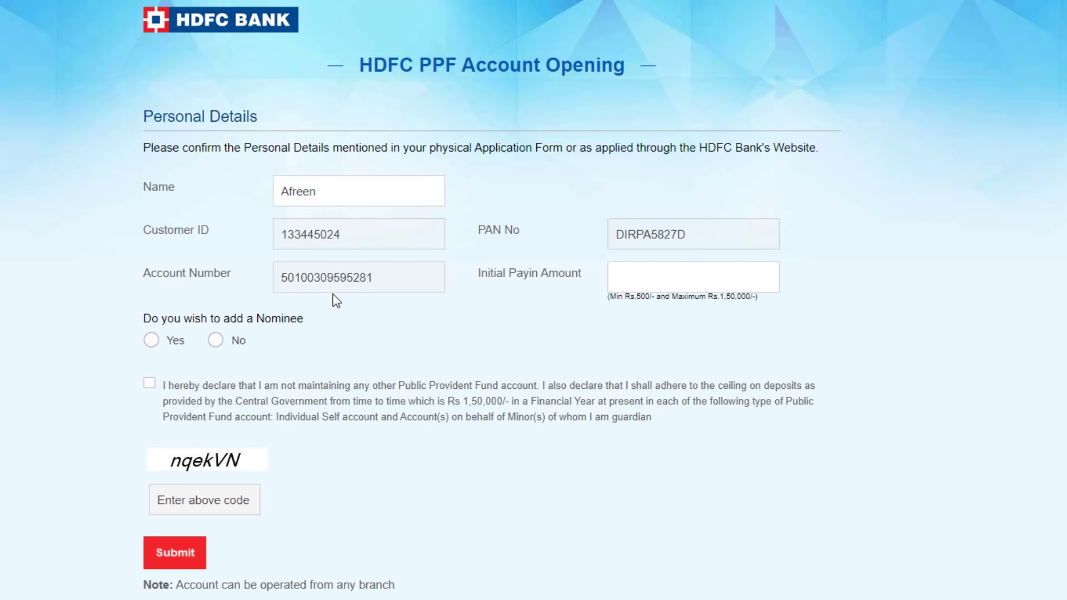
- Set the initial pay-in amount to 25000 and choose to add a nominee
left_click(643, 282)
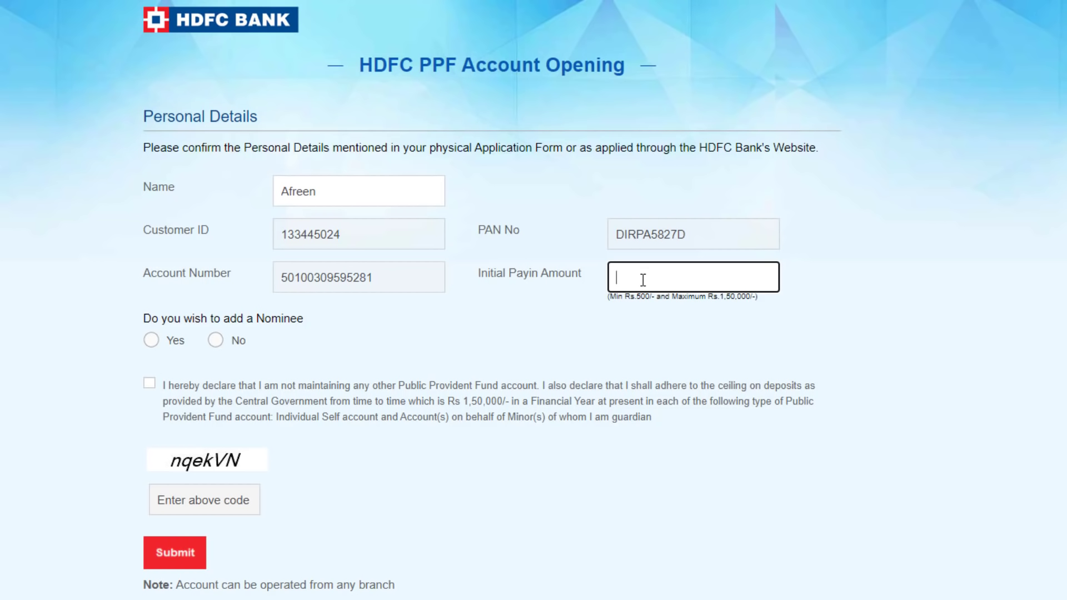
type("25000")
left_click(216, 340)
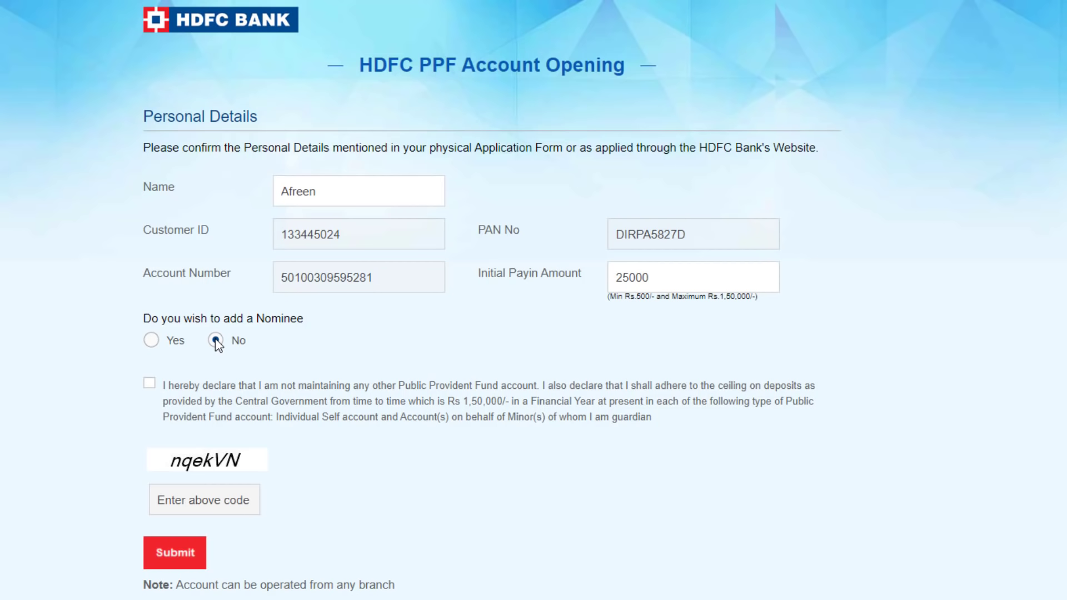
left_click(151, 340)
- Go through the nominee detail fields, accept the PPF declaration and activate the captcha code field
scroll(377, 250, "down", 2)
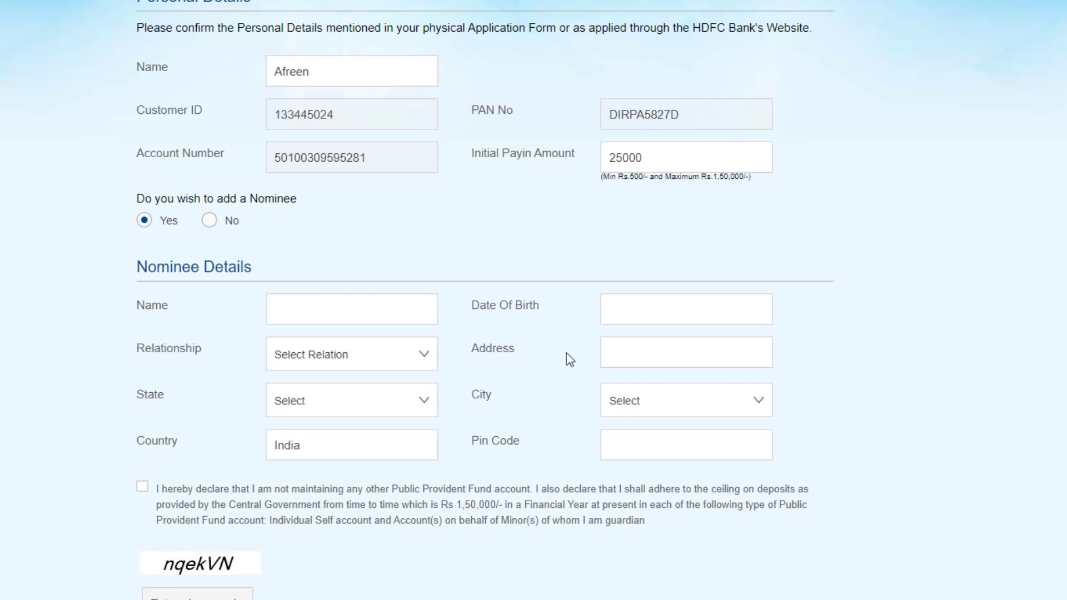
left_click(310, 303)
left_click(652, 308)
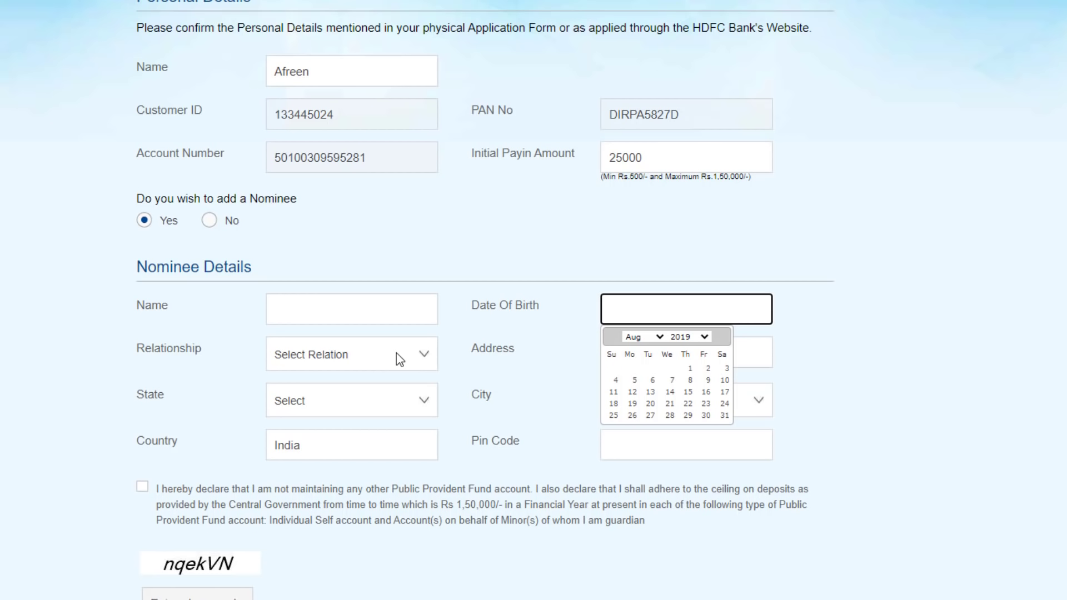
left_click(248, 361)
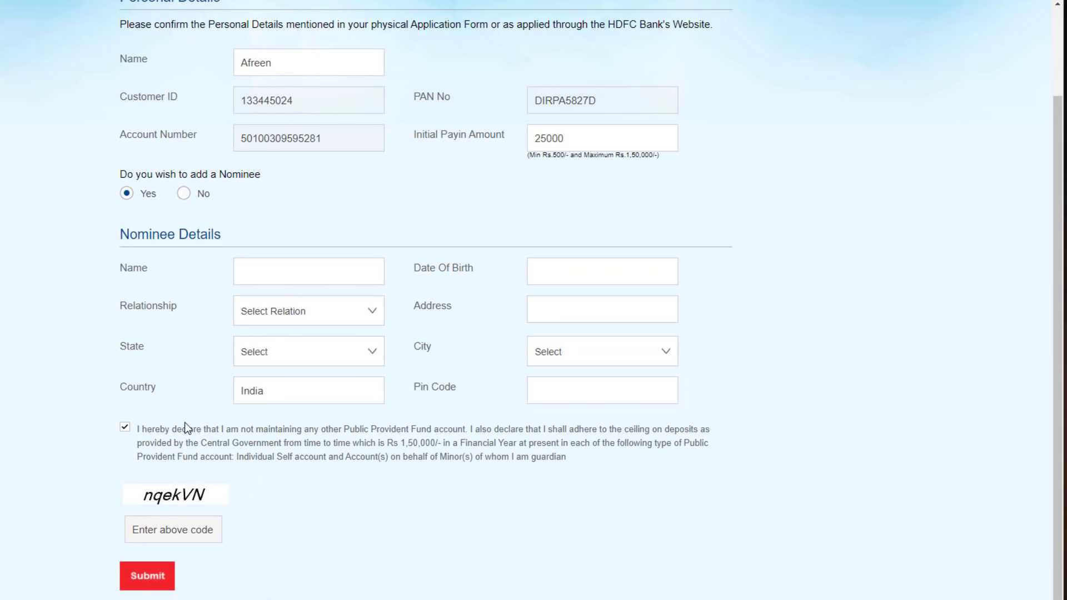
left_click(177, 532)
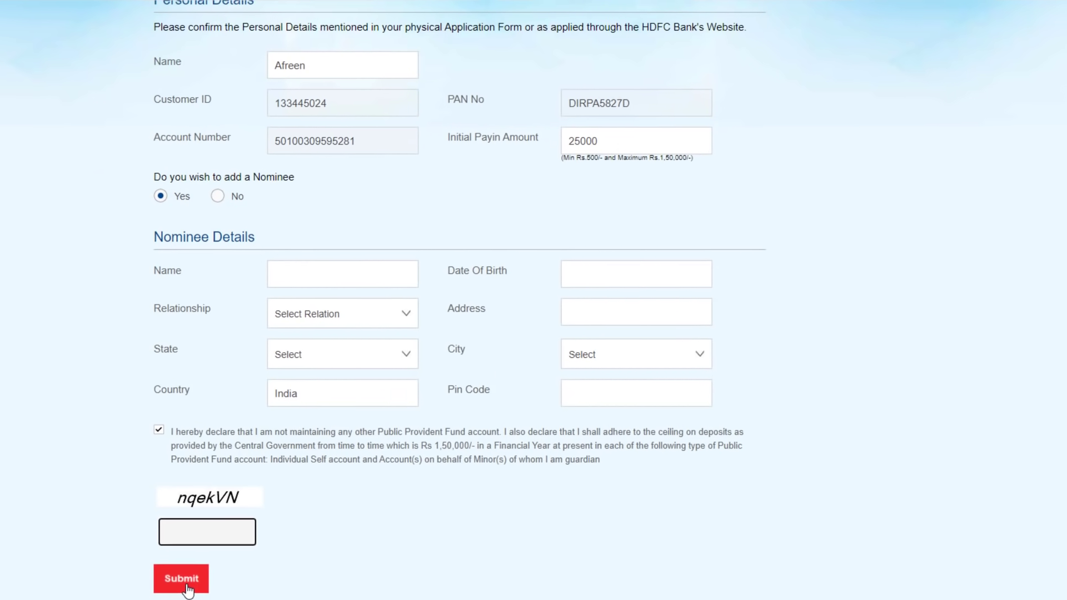
left_click(269, 586)
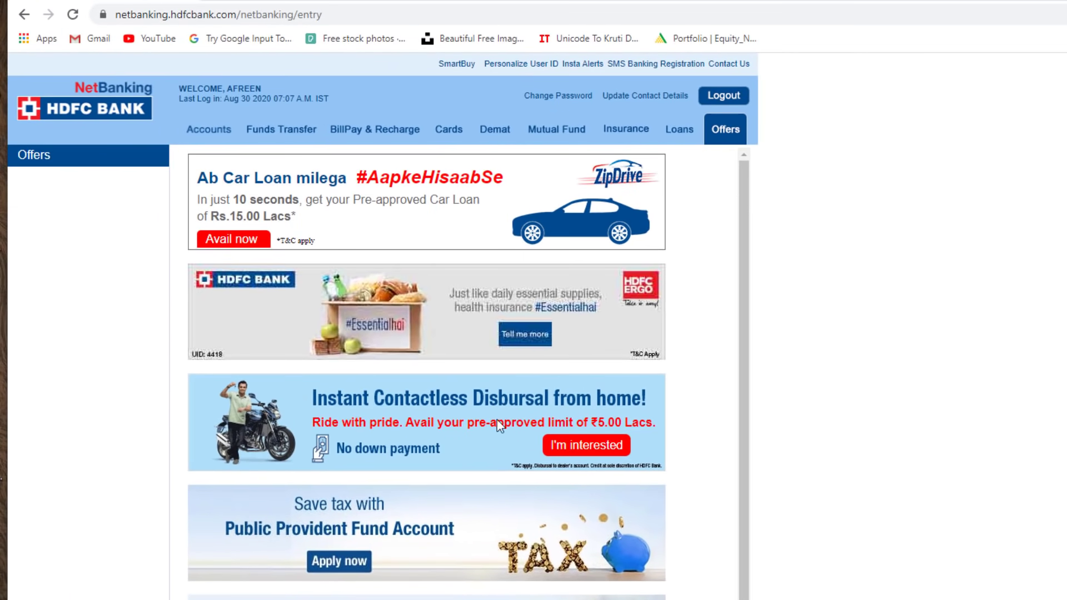
- Start a funds transfer to own accounts with the type Transfer Funds To PPF or Sukanya Samriddhi Yojana Accounts
left_click(226, 132)
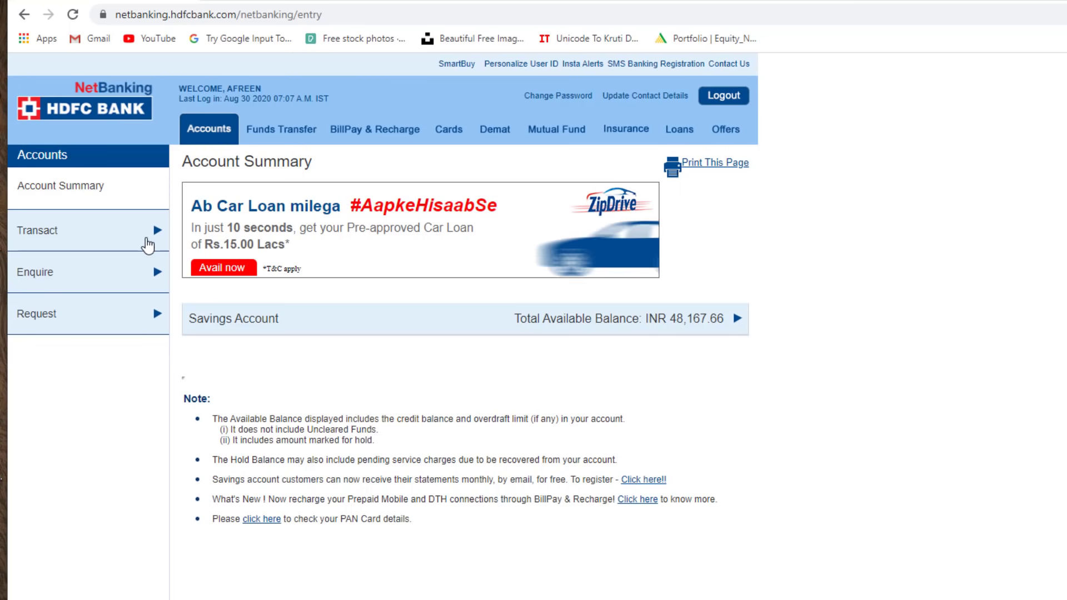
left_click(153, 235)
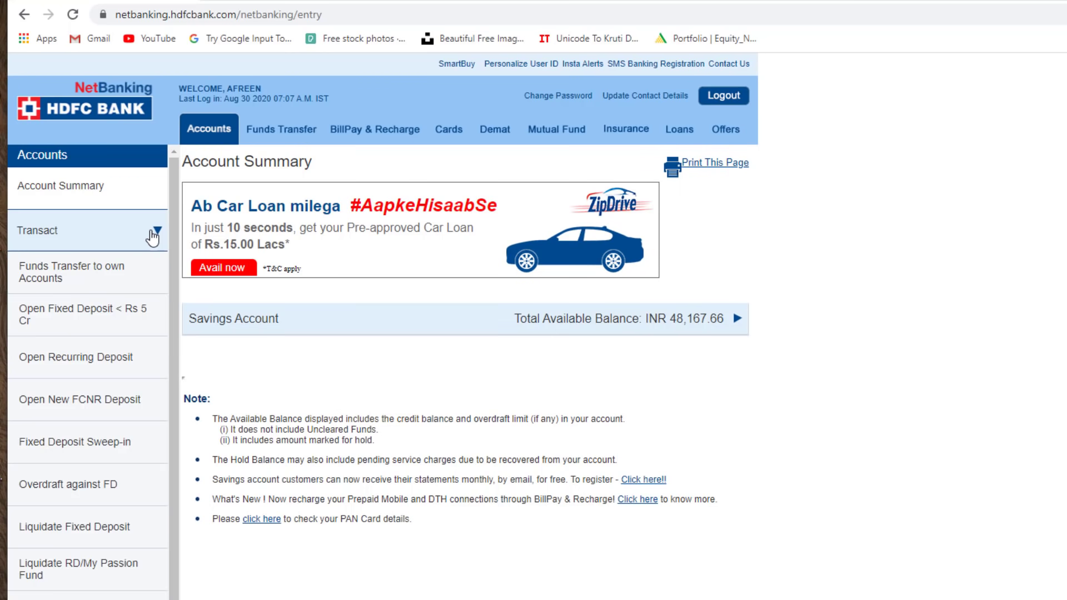
left_click(70, 282)
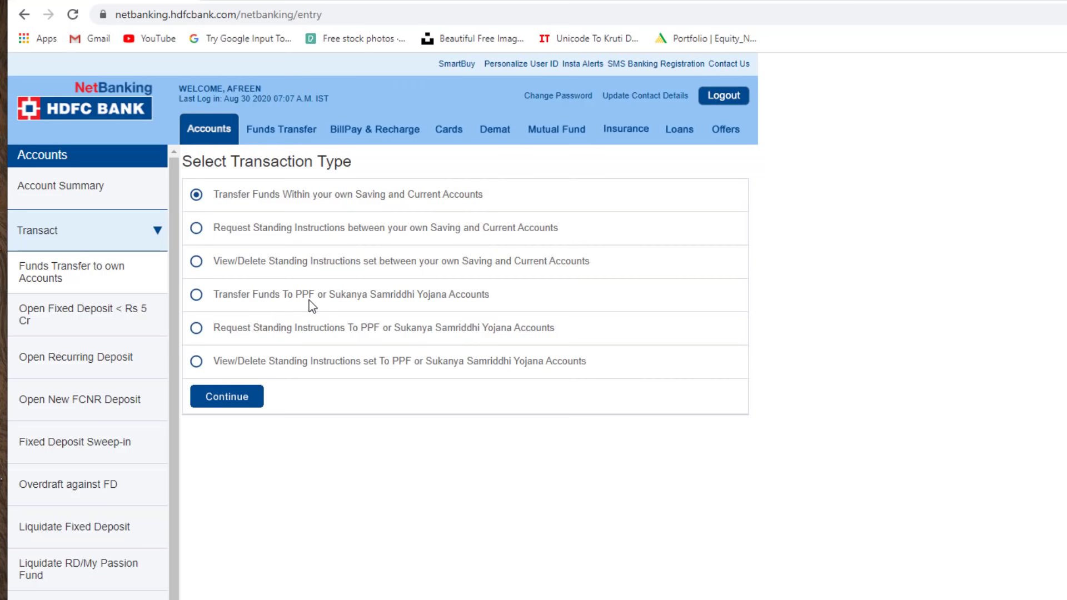
left_click(195, 300)
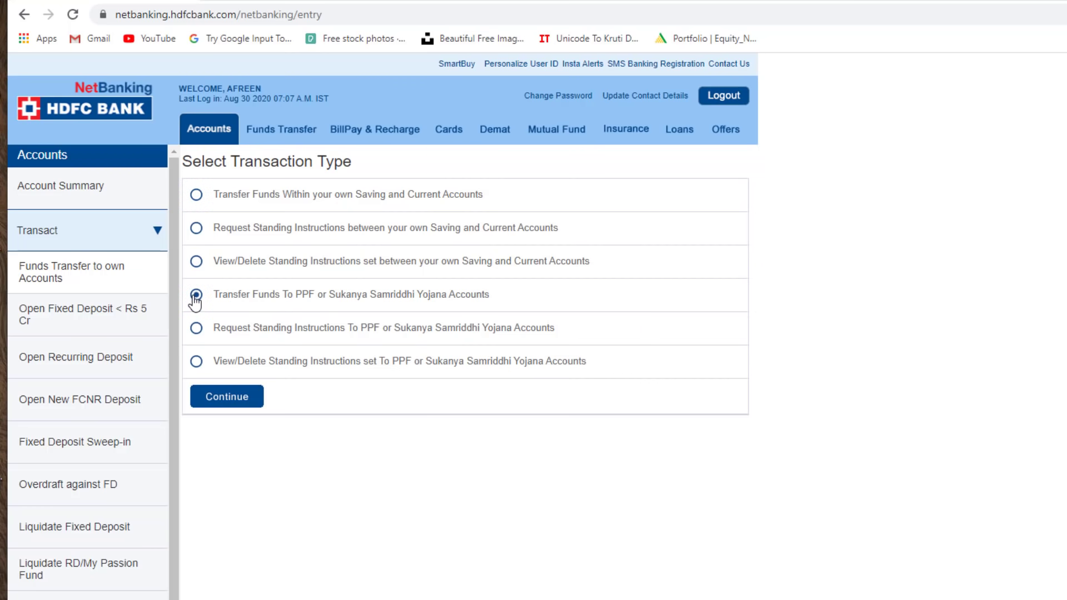
left_click(240, 398)
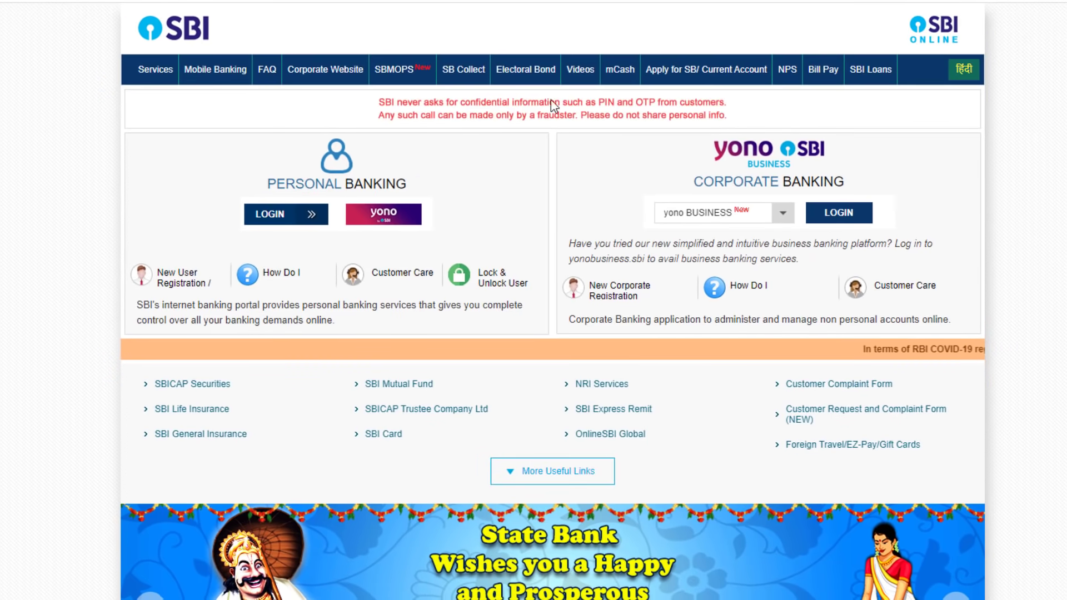
- In SBI Online, continue to the personal banking login and open the new PPF account request form
left_click(293, 221)
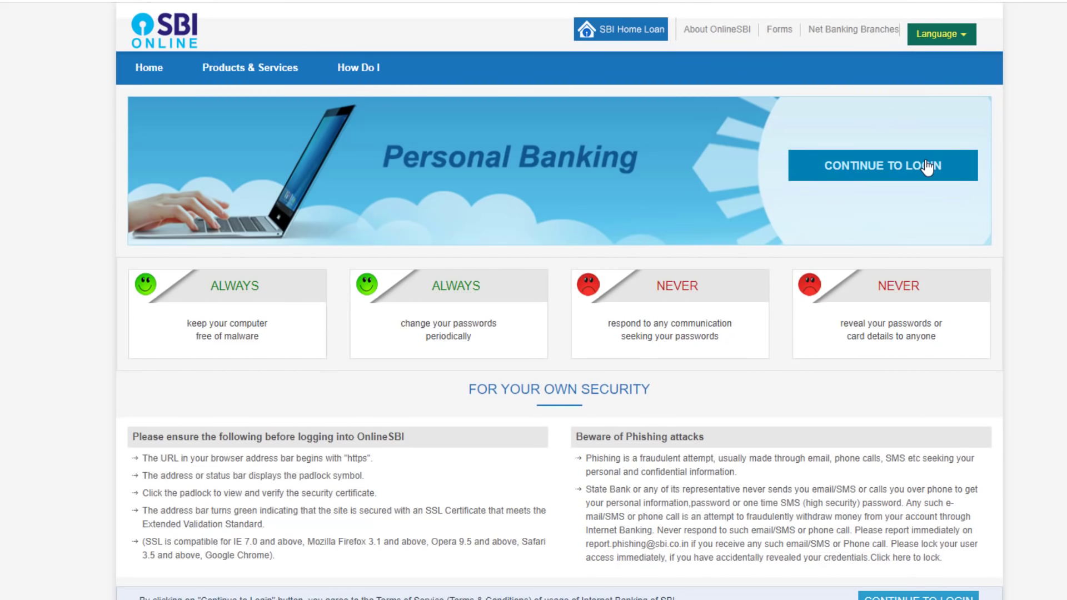
left_click(926, 167)
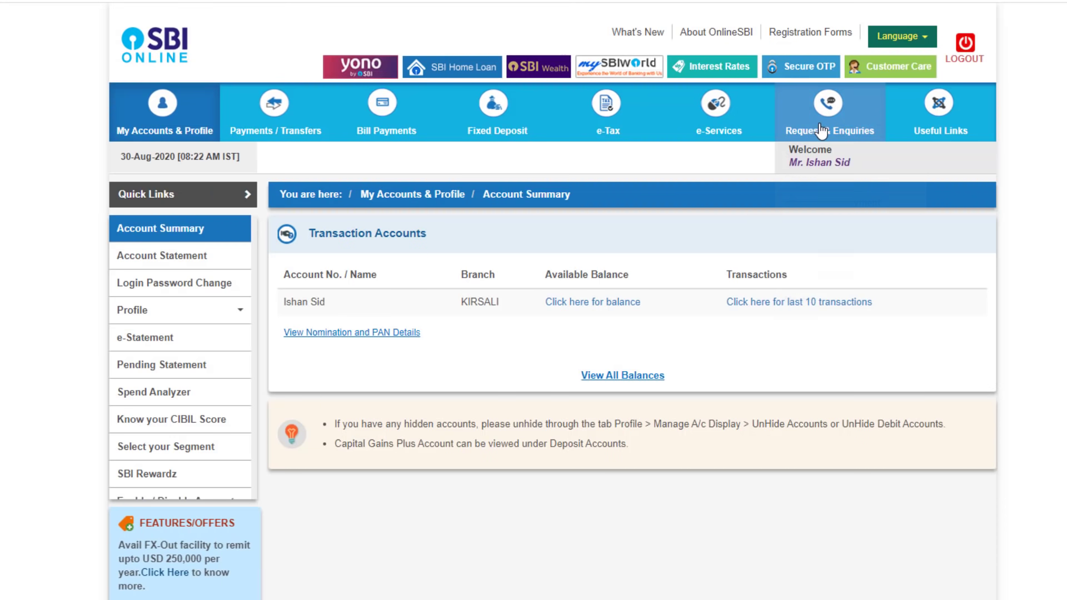
mouse_move(828, 124)
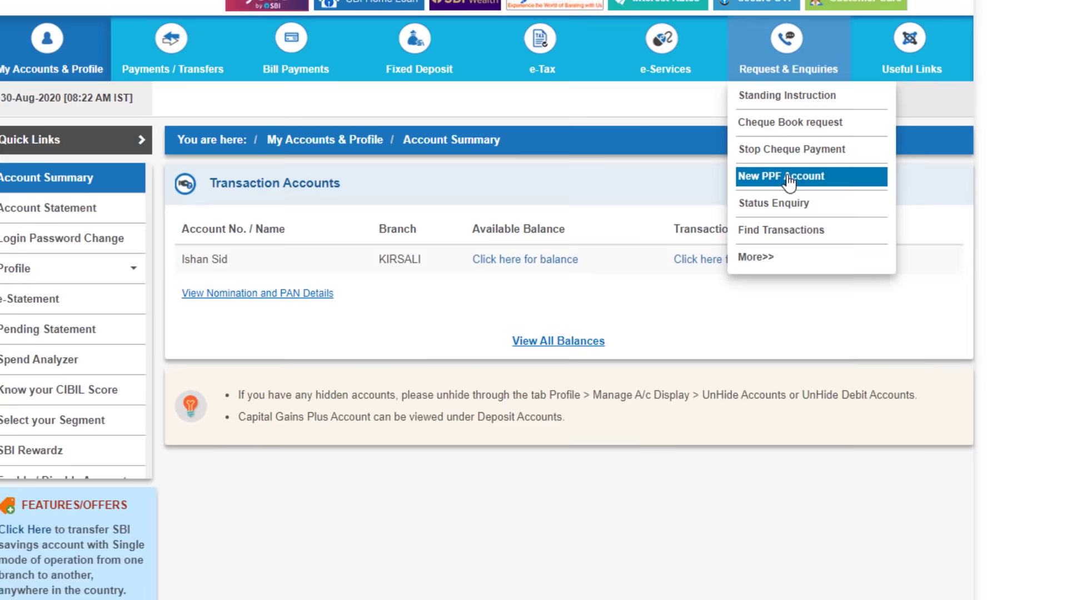
left_click(789, 177)
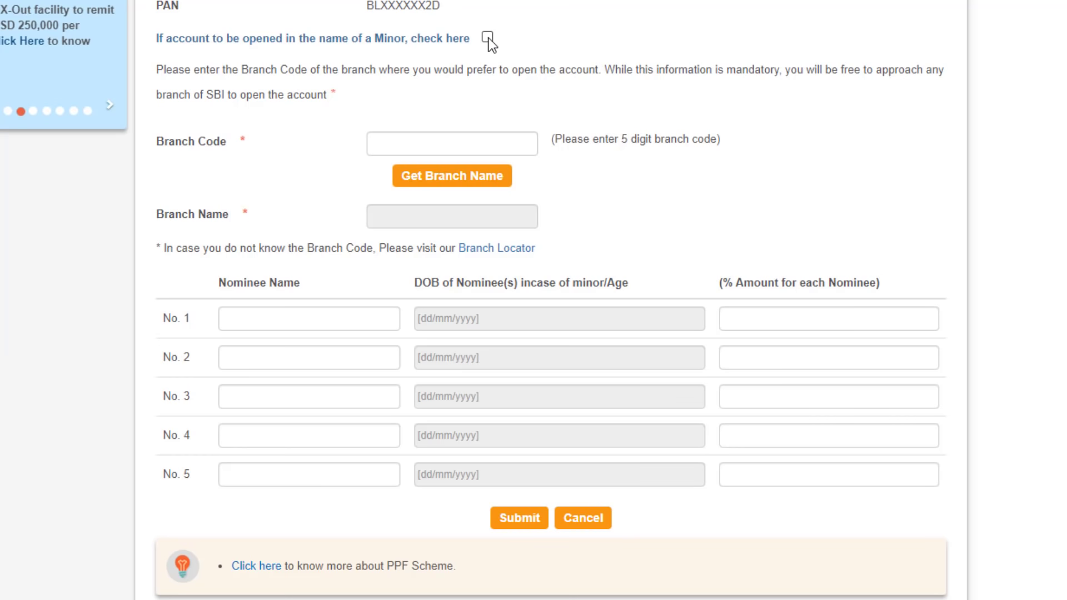
- Enter branch code 10874 in the PPF application and fetch the branch name
left_click(426, 143)
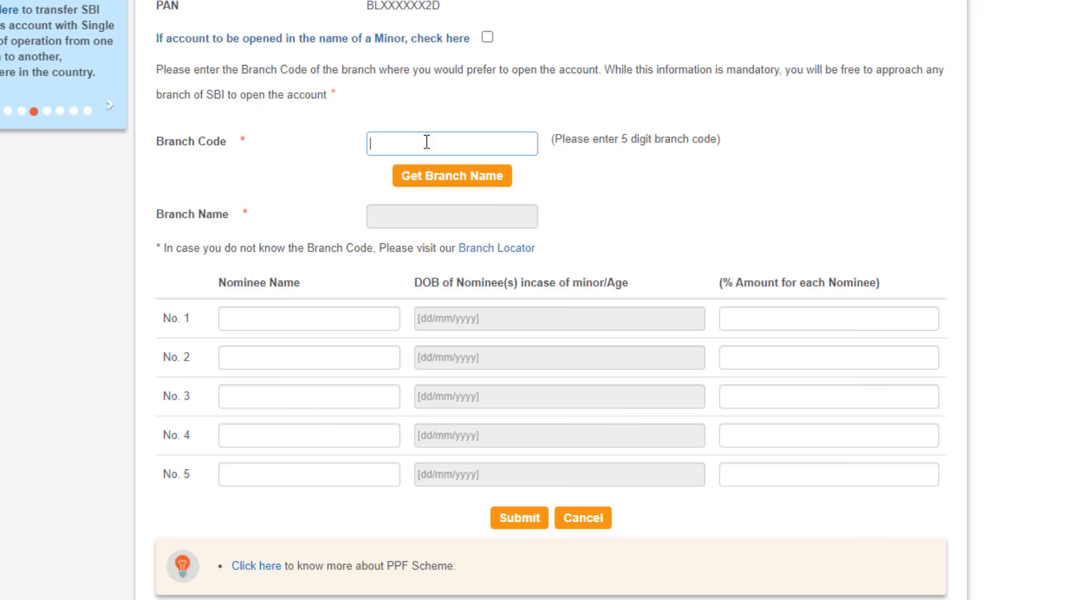
type("10874")
left_click(428, 181)
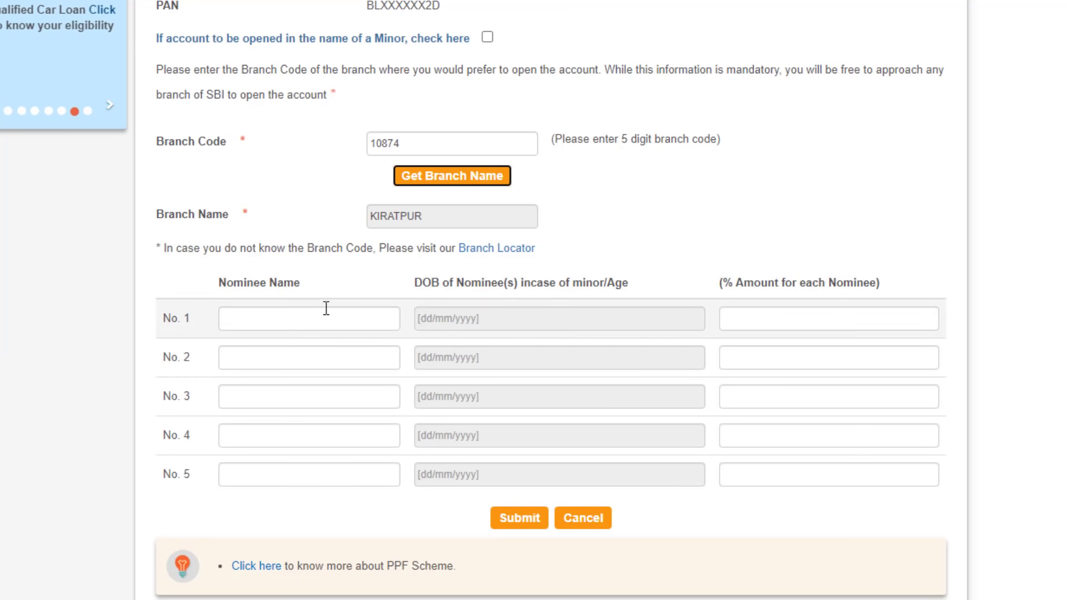
- Go through the first nominee's name, date of birth and percentage fields and submit the PPF account application
left_click(281, 317)
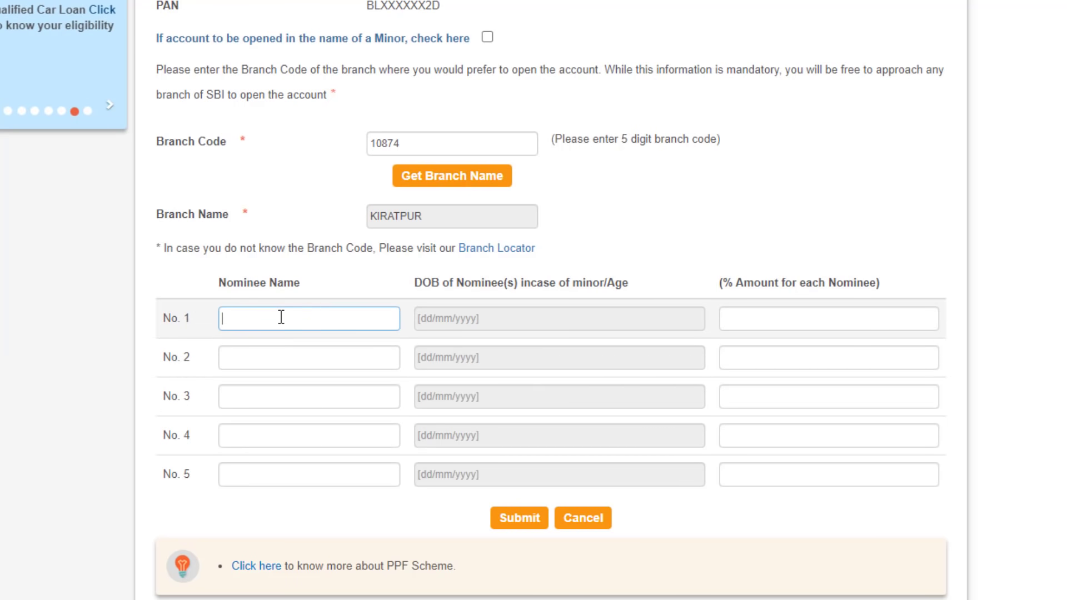
left_click(474, 325)
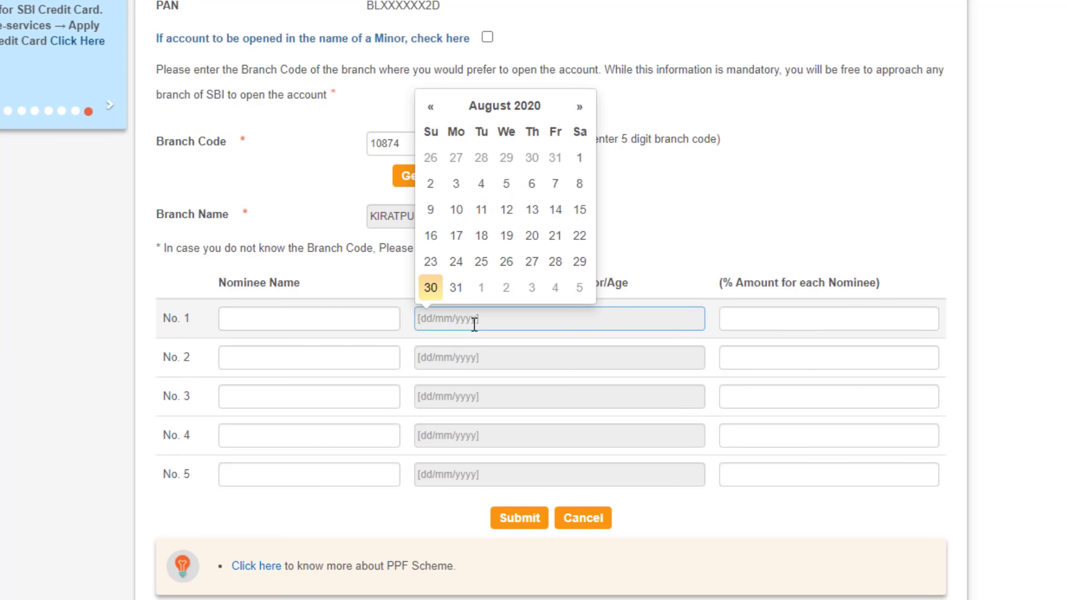
left_click(764, 320)
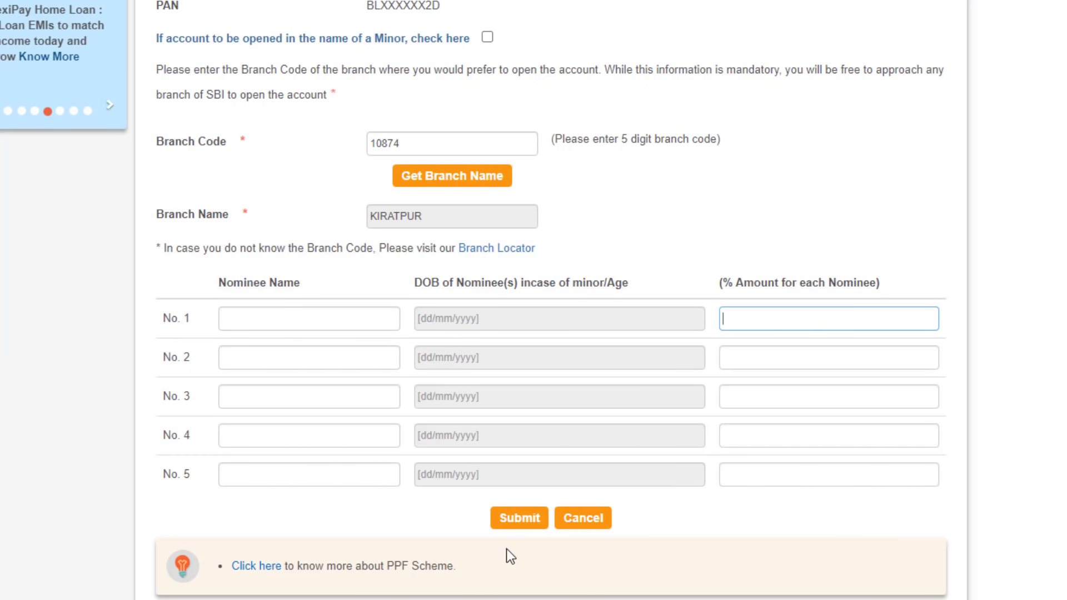
left_click(529, 520)
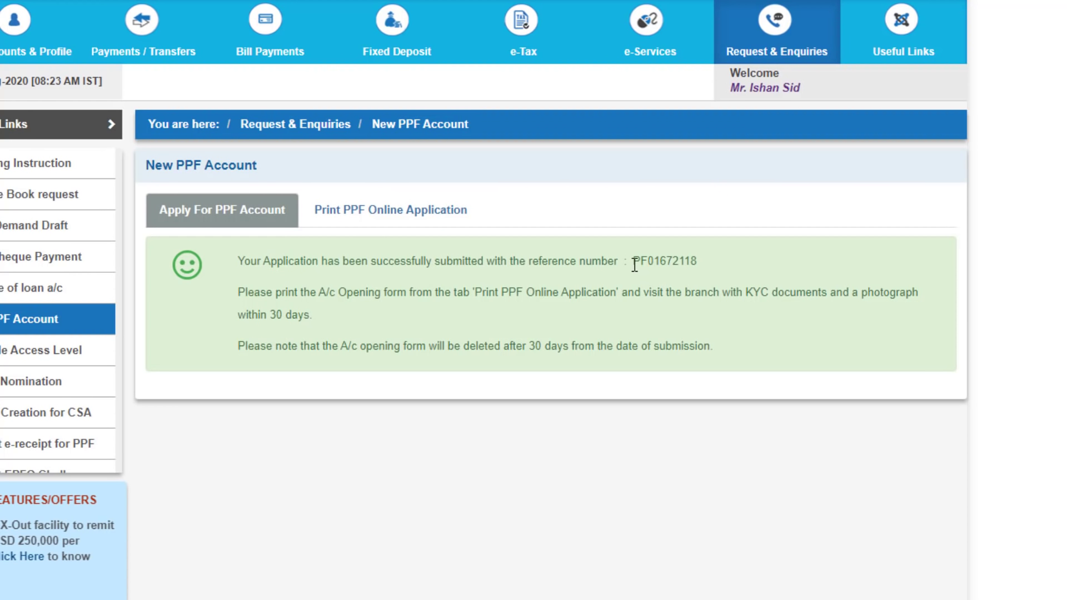
- Highlight the application's reference number, download the printable PPF application and open its PDF to look through the form
left_click_drag(637, 265, 698, 265)
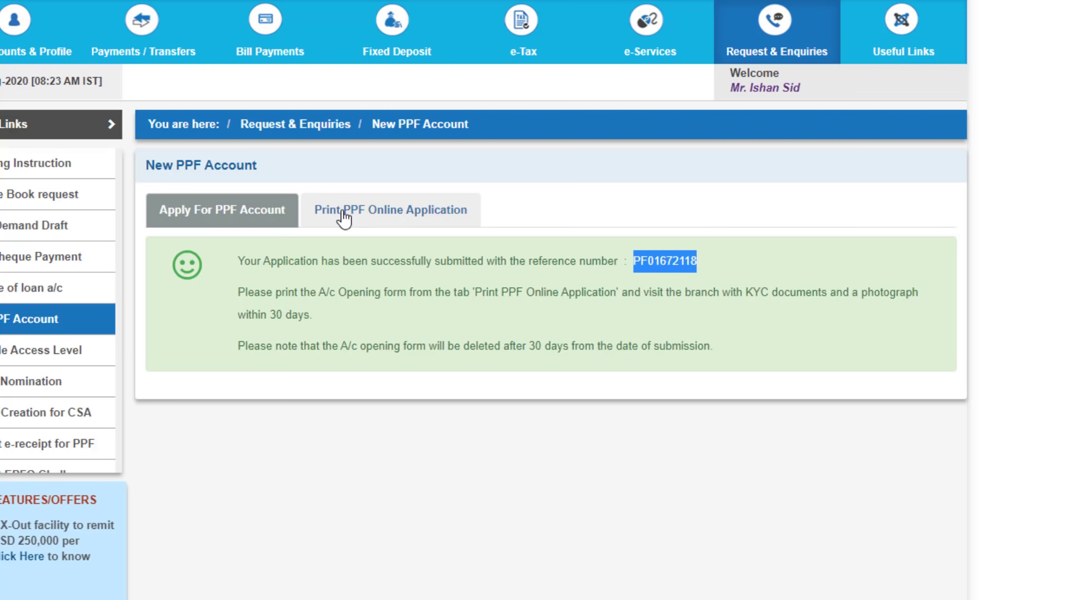
left_click(385, 215)
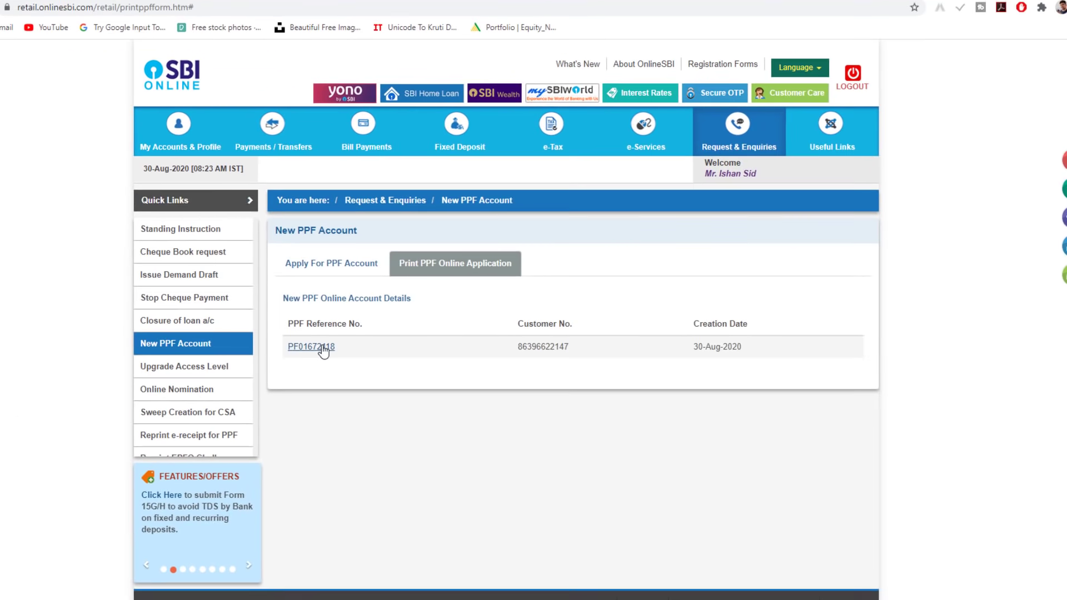
right_click(52, 596)
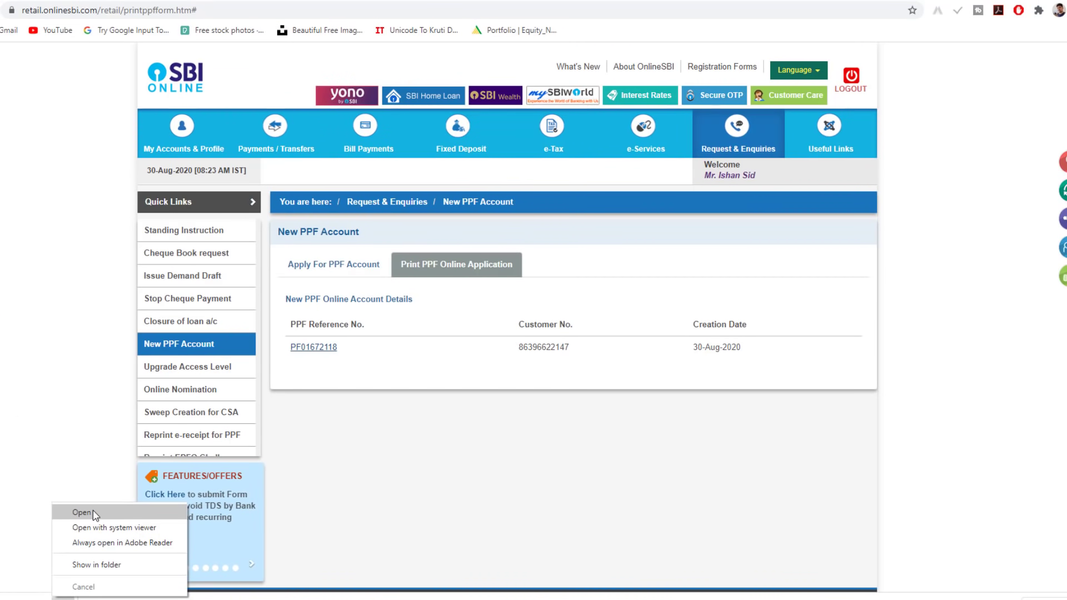
left_click(83, 513)
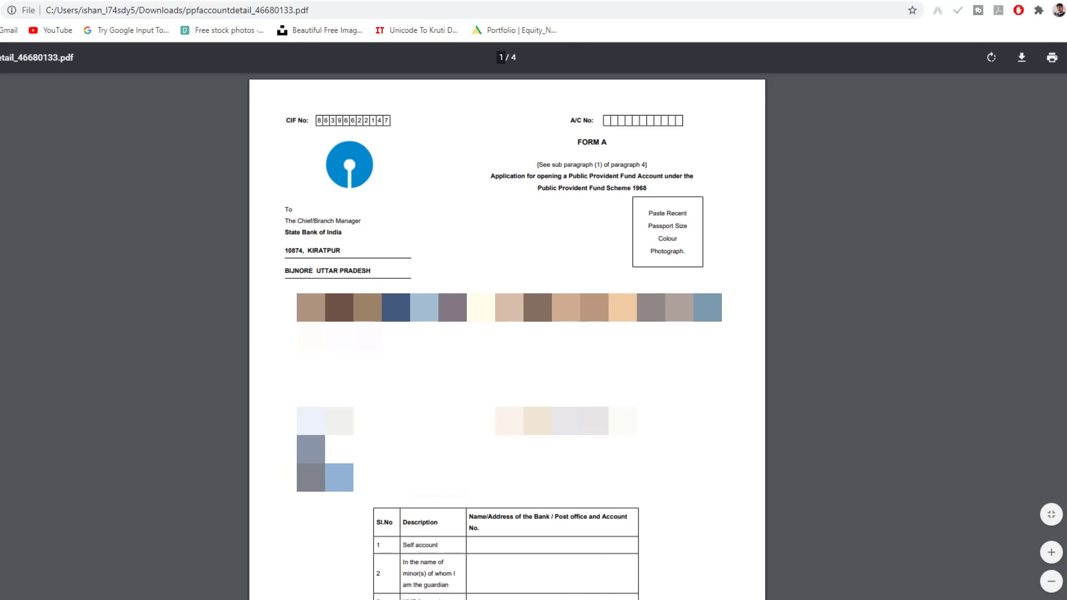
scroll(552, 174, "down", 15)
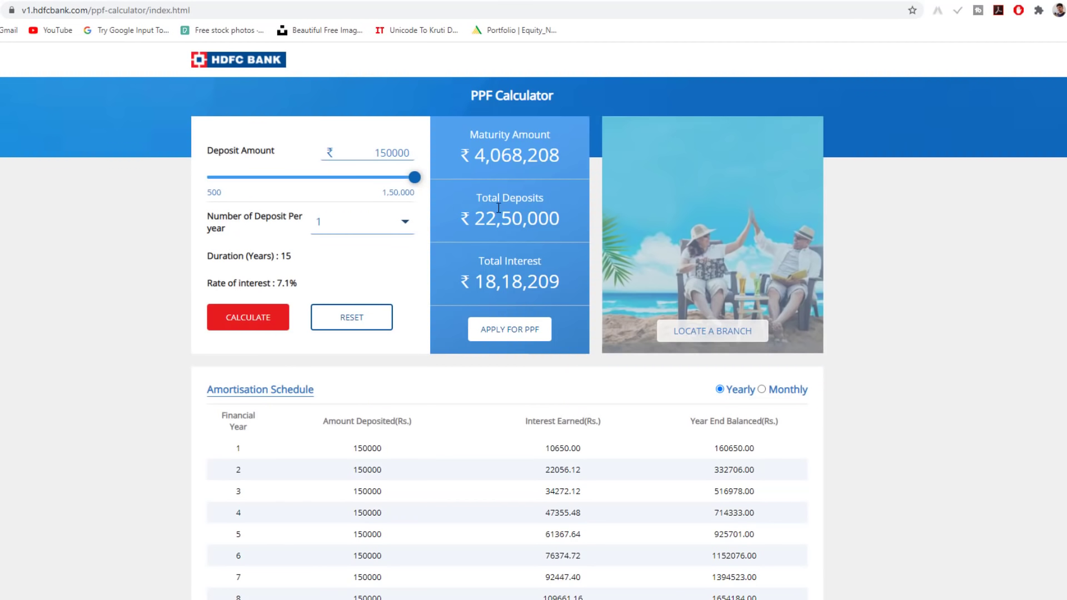
- In the HDFC Bank PPF Calculator, highlight the maturity amount for the 150000 deposit
left_click_drag(472, 153, 561, 156)
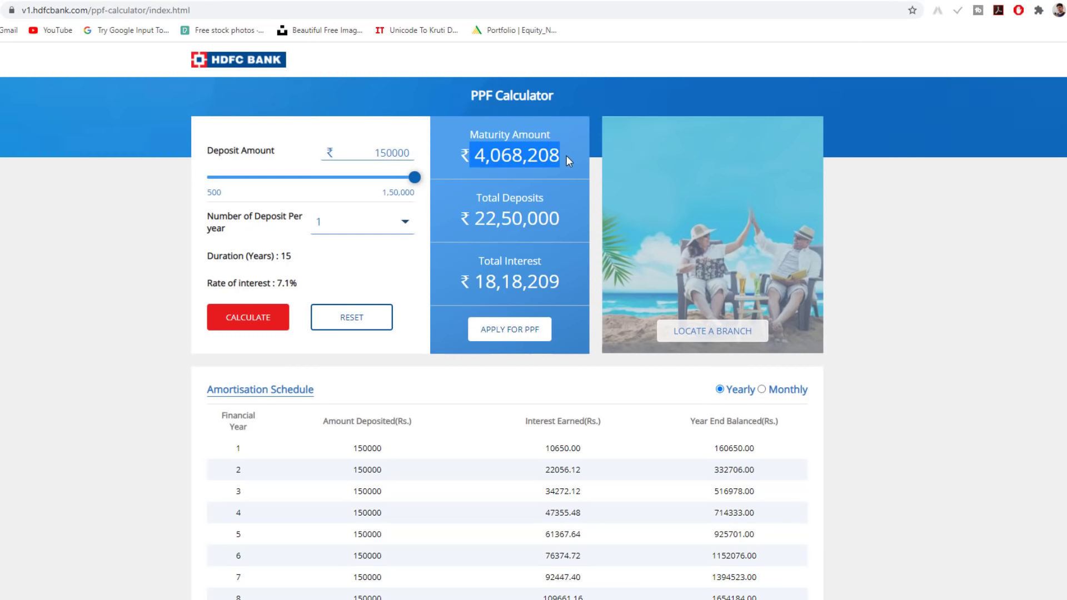